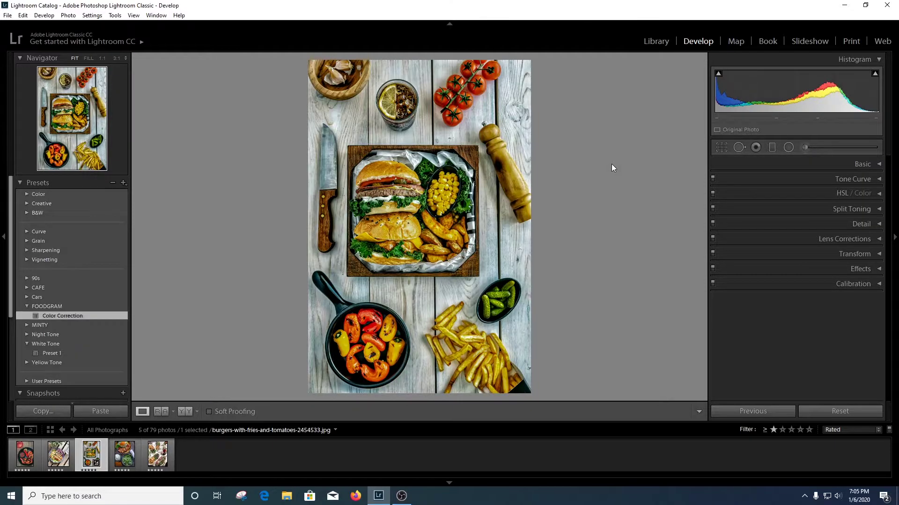
Compare the burger photo with its original, then reset it to its unedited state
key(backslash)
key(backslash)
click(815, 411)
click(873, 164)
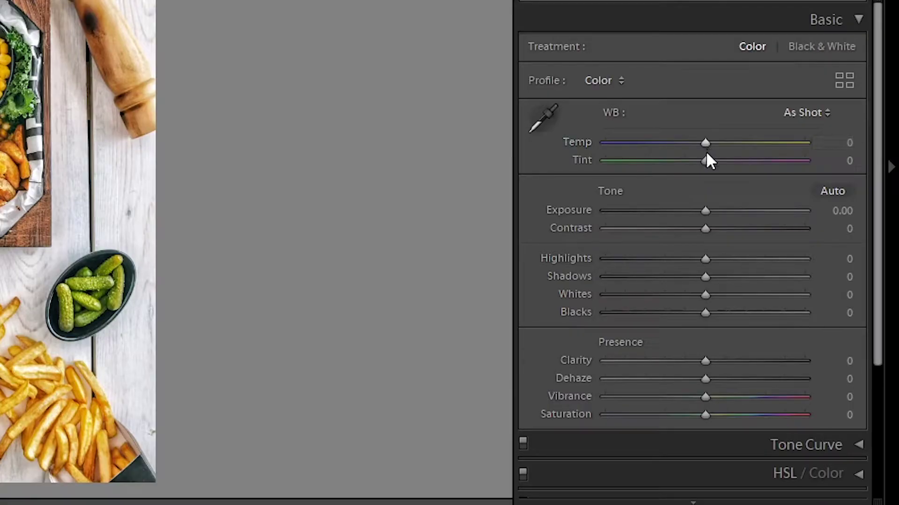
In Basic, set tint to -8, exposure to -0.24, blacks to about -25 and clarity to +25
drag(705, 160, 698, 159)
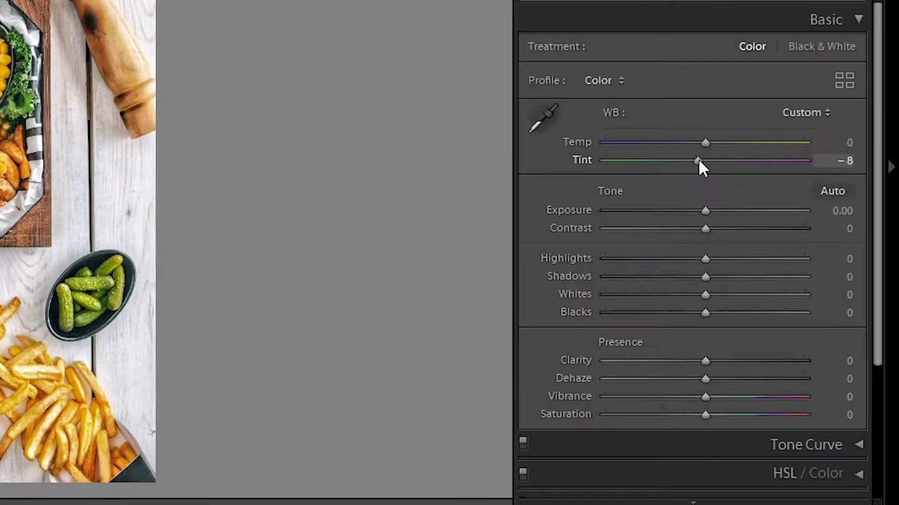
mouse_move(705, 214)
mouse_down()
mouse_move(689, 209)
mouse_move(700, 209)
mouse_move(704, 237)
mouse_move(733, 237)
mouse_move(702, 261)
mouse_move(670, 257)
mouse_move(701, 279)
mouse_move(687, 279)
mouse_move(679, 293)
mouse_move(652, 292)
mouse_up()
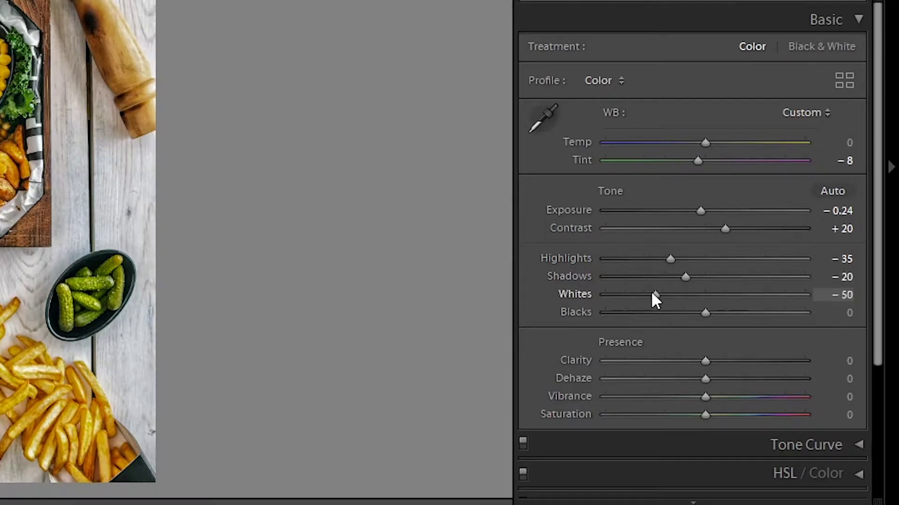
drag(702, 314, 673, 312)
mouse_move(708, 366)
mouse_down()
mouse_move(731, 363)
mouse_move(718, 379)
mouse_move(753, 378)
mouse_up()
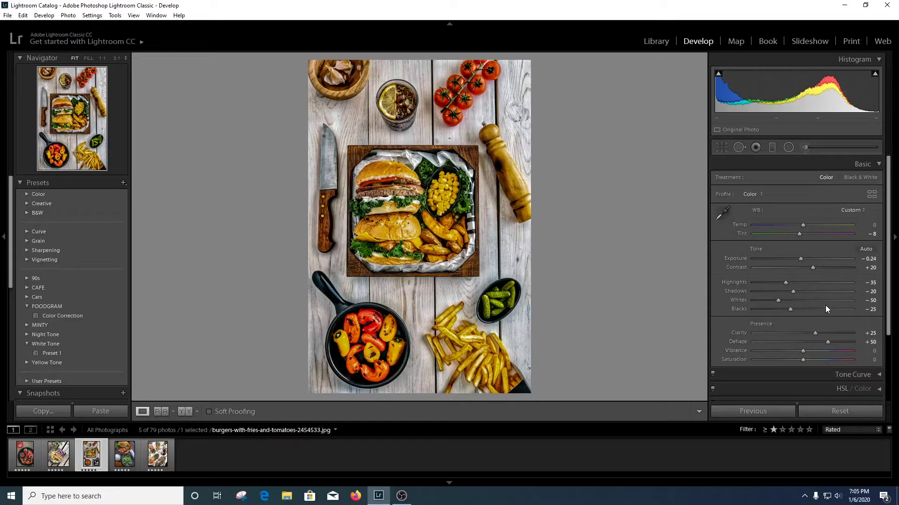
Add midtone, highlight and shadow points to the RGB tone curve, lifting the shadow point slightly
click(879, 165)
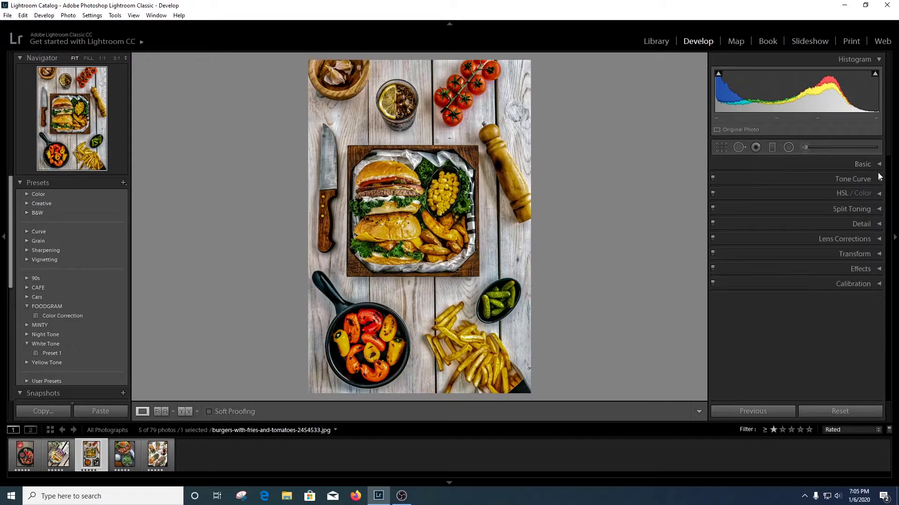
click(874, 179)
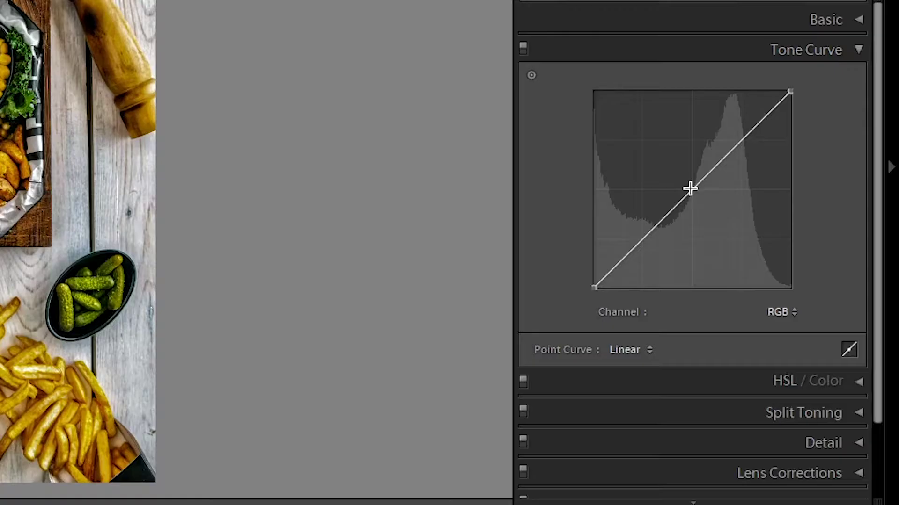
click(796, 248)
click(739, 141)
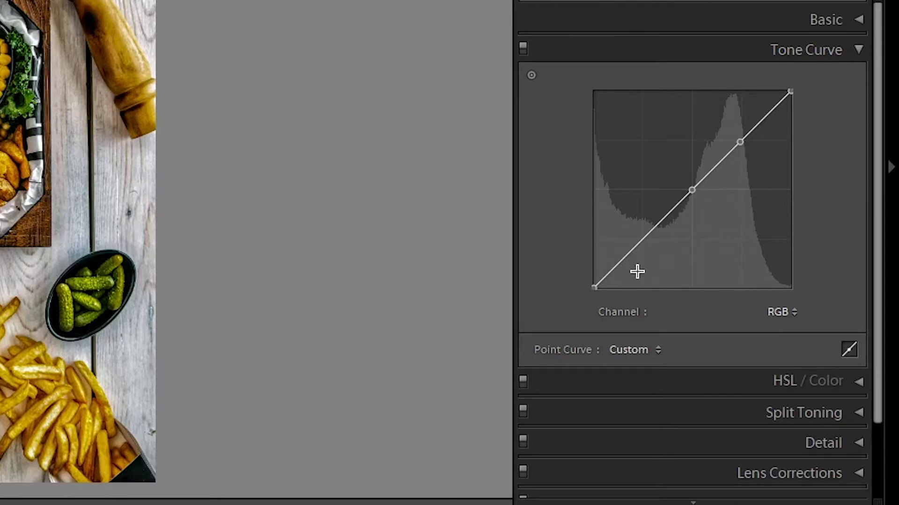
click(643, 241)
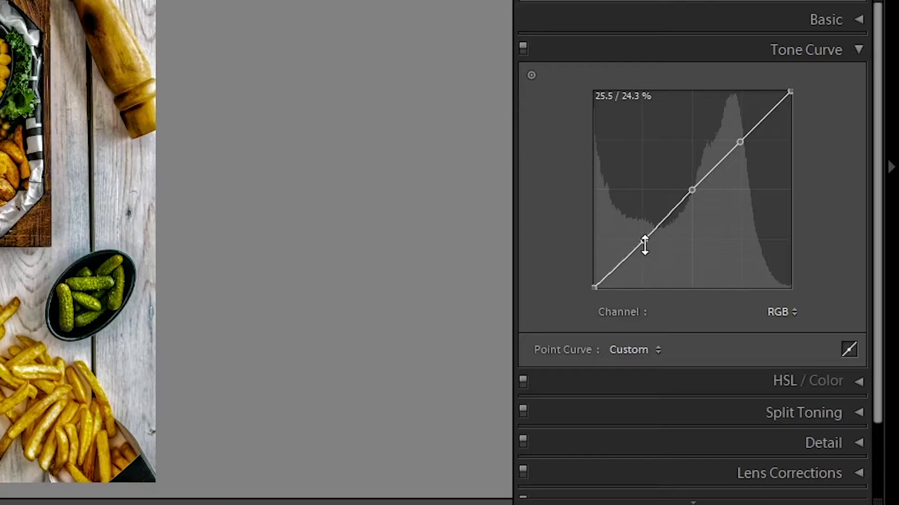
drag(643, 242, 640, 239)
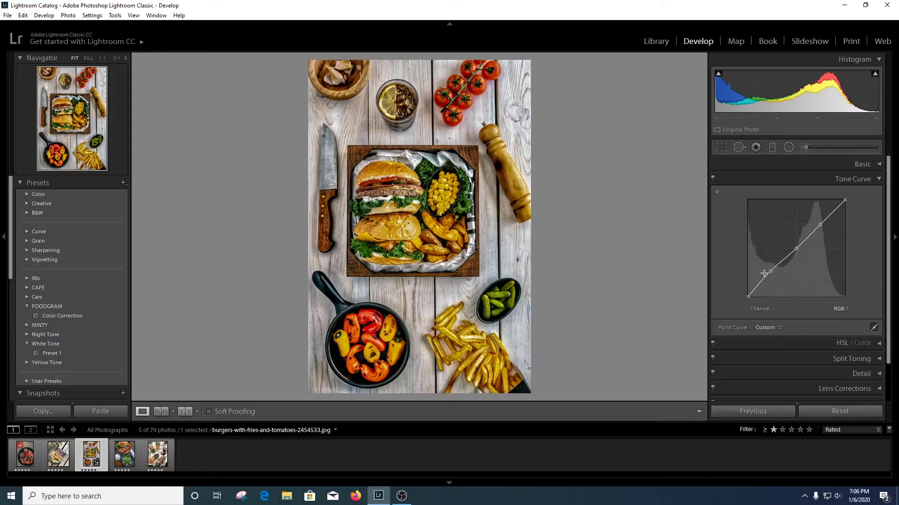
Split-tone highlights to hue 197 and shadows to hue 178, each at saturation 8
click(872, 181)
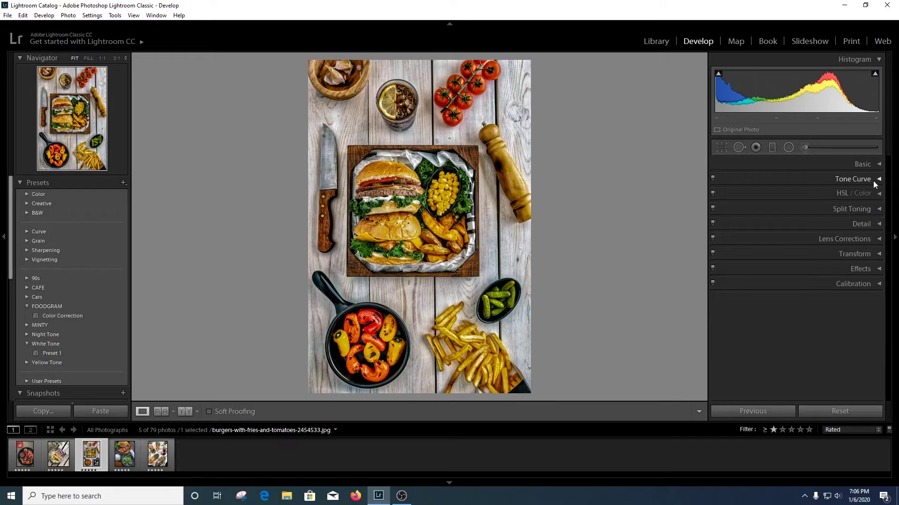
click(879, 209)
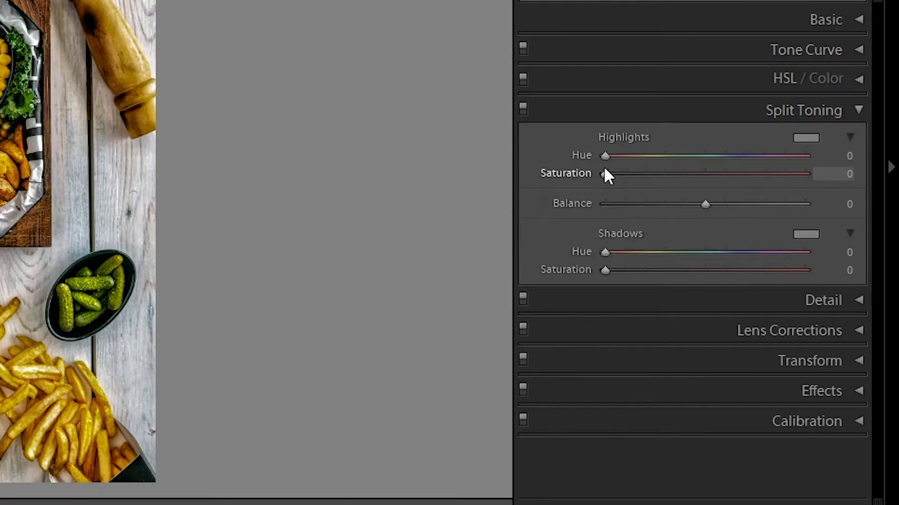
drag(604, 172, 715, 172)
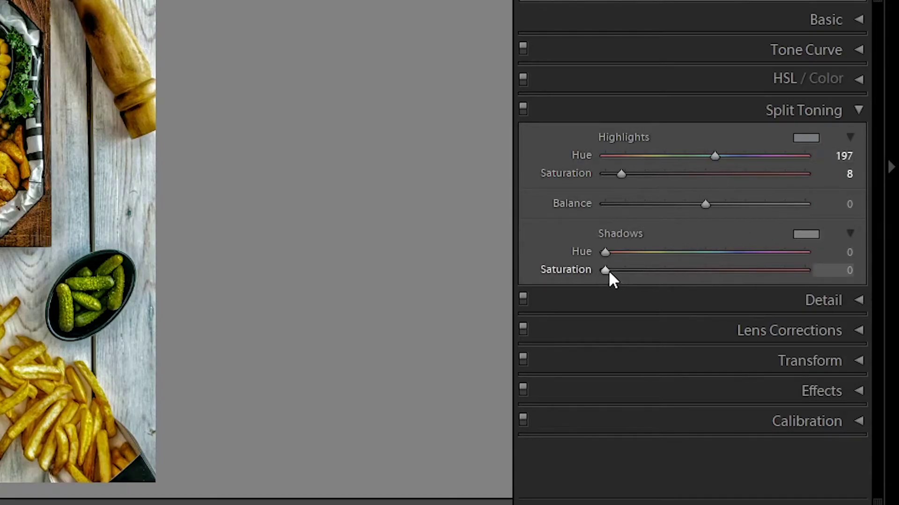
mouse_move(605, 270)
mouse_down()
mouse_move(624, 270)
mouse_move(642, 250)
mouse_move(753, 252)
mouse_move(697, 253)
mouse_move(706, 256)
mouse_up()
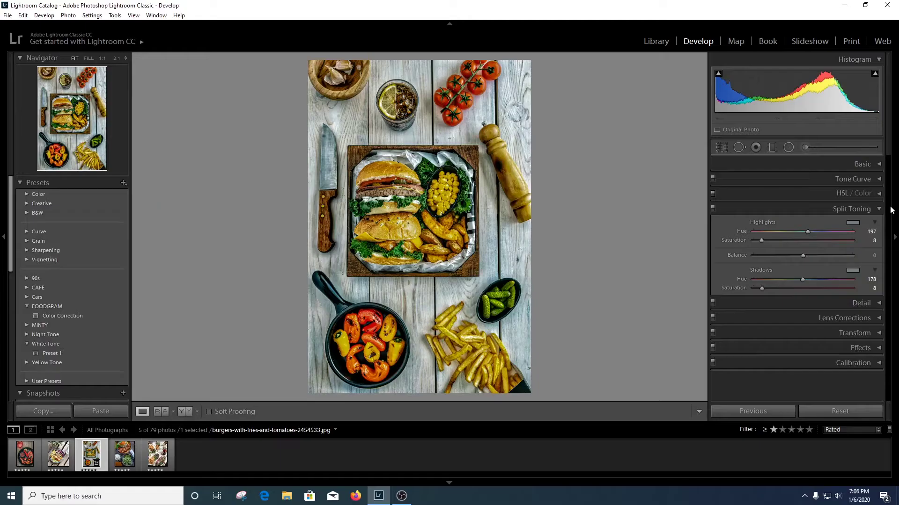
In Detail, set sharpening amount to 10 and luminance noise reduction to 10
click(857, 209)
click(861, 224)
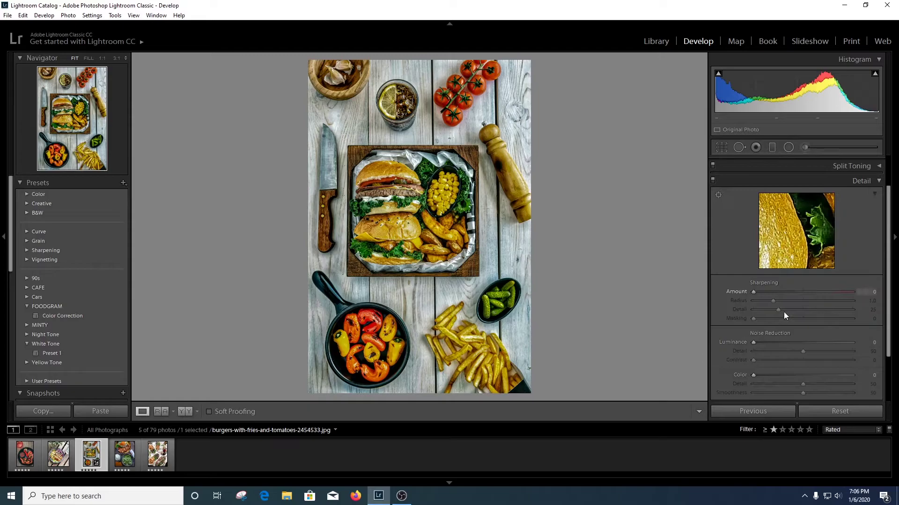
drag(753, 292, 754, 291)
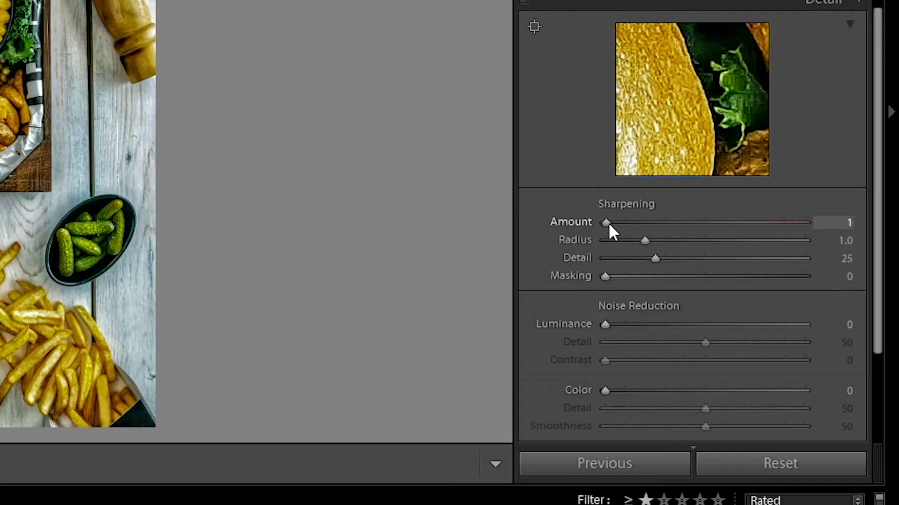
drag(609, 224, 621, 226)
drag(619, 222, 618, 222)
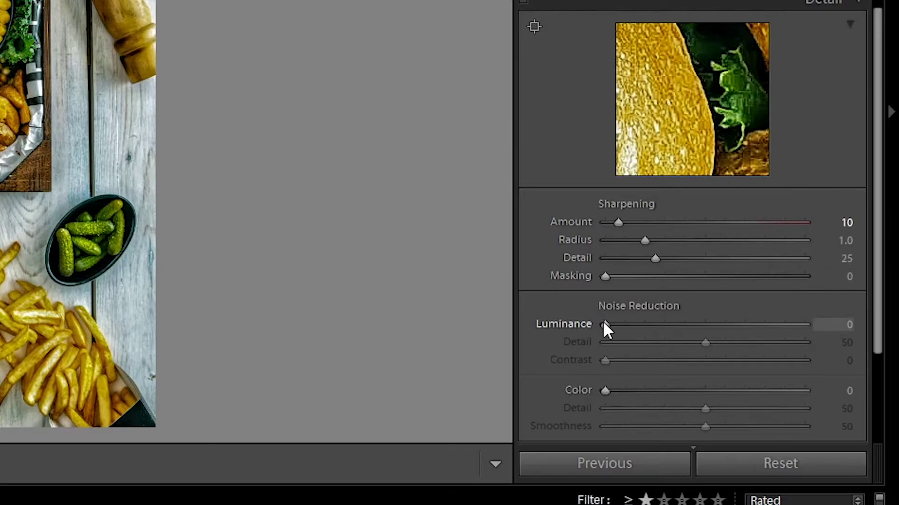
drag(603, 323, 623, 323)
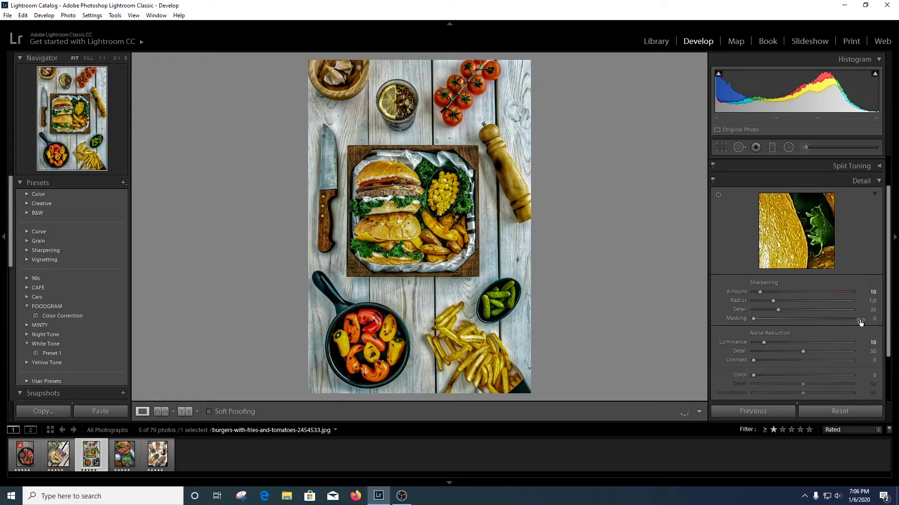
click(879, 181)
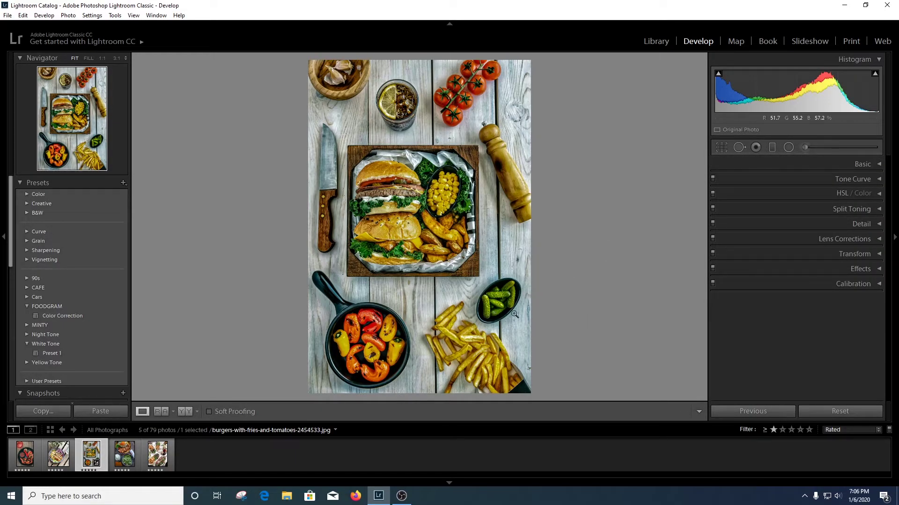
Toggle Before/After to compare the finished burger edit with the original
key(backslash)
key(backslash)
key(backslash)
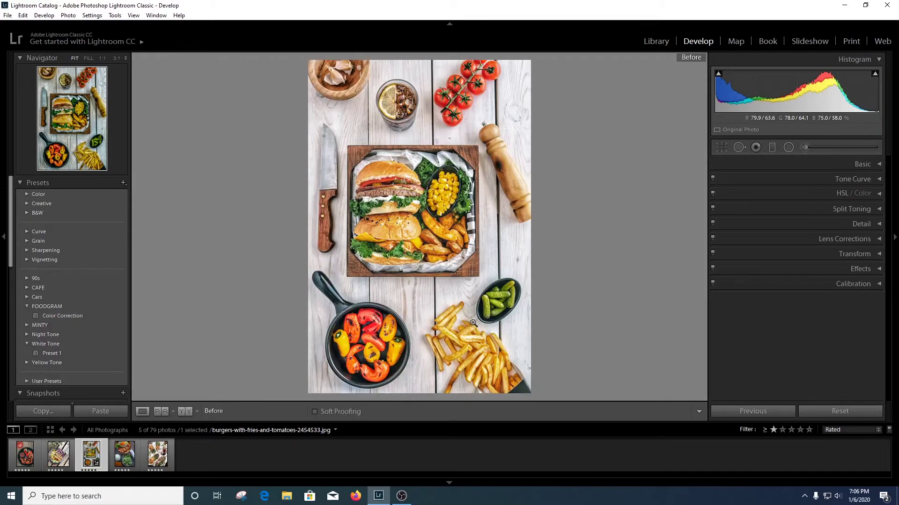
key(backslash)
key(backslash)
key(backslash)
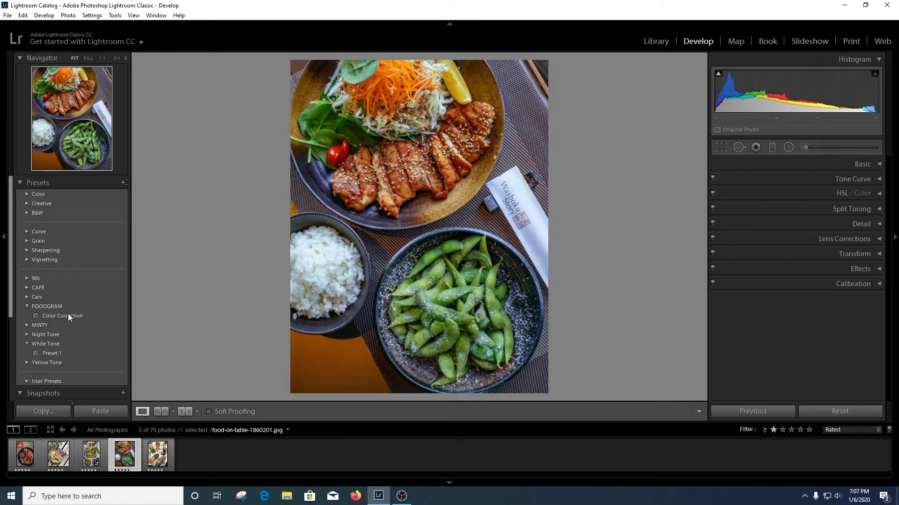
Apply the FOODGRAM Color Correction preset to the fries, shrimp salad, cooked-food and another food photo
click(69, 314)
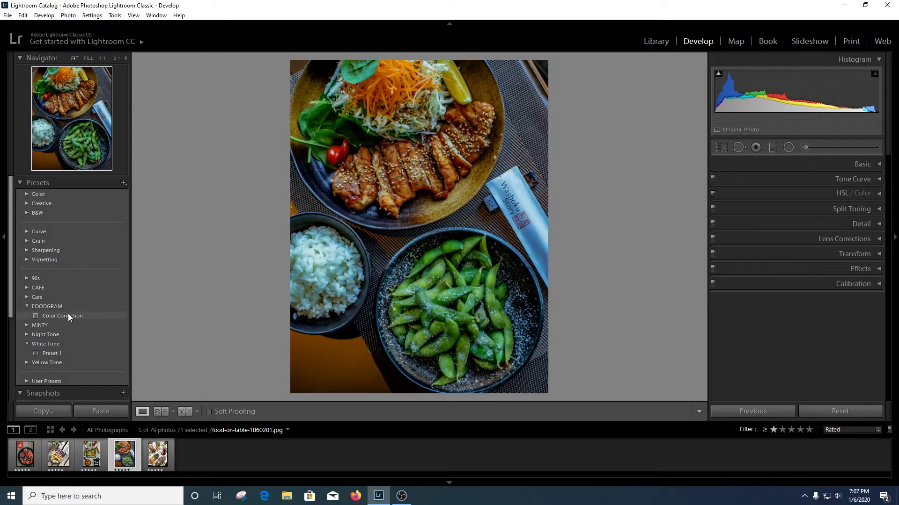
key(Right)
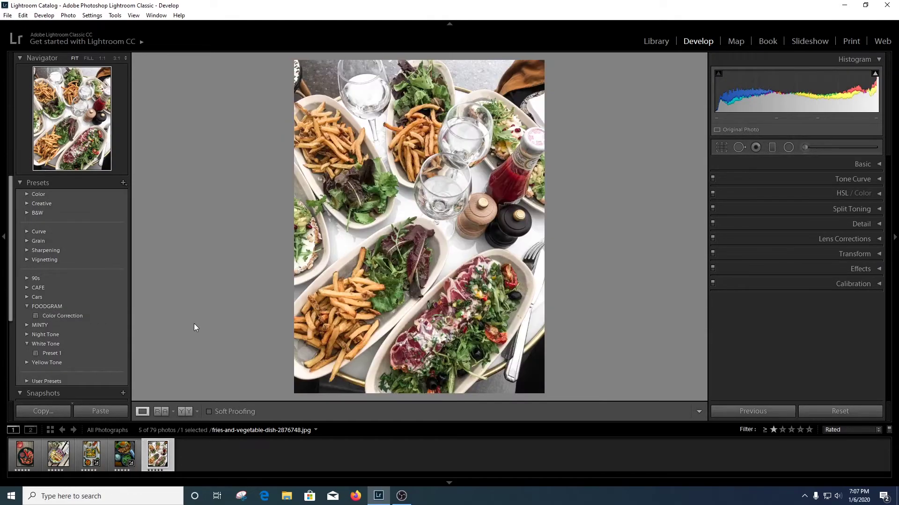
click(80, 316)
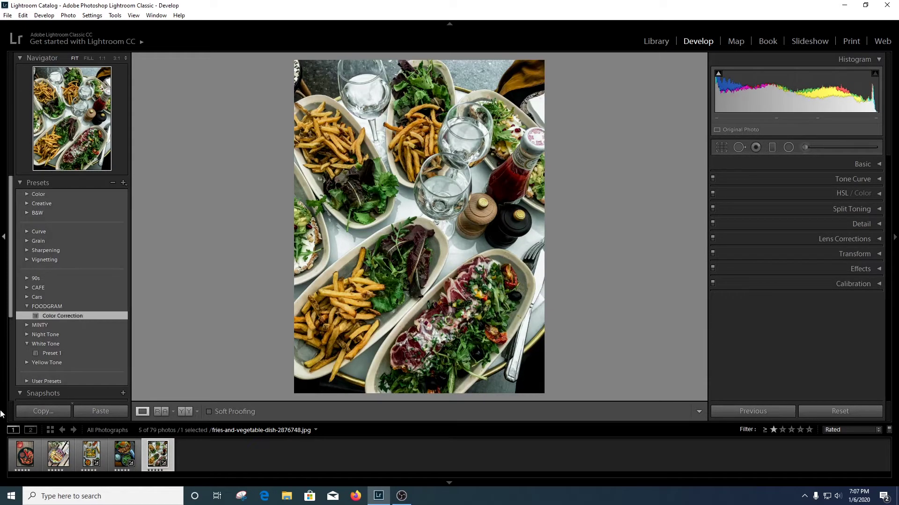
key(Right)
click(73, 315)
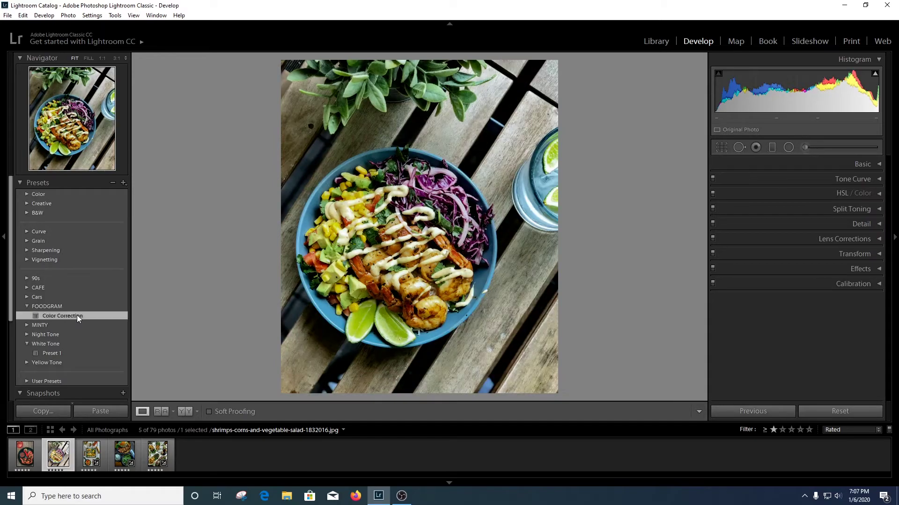
key(Left)
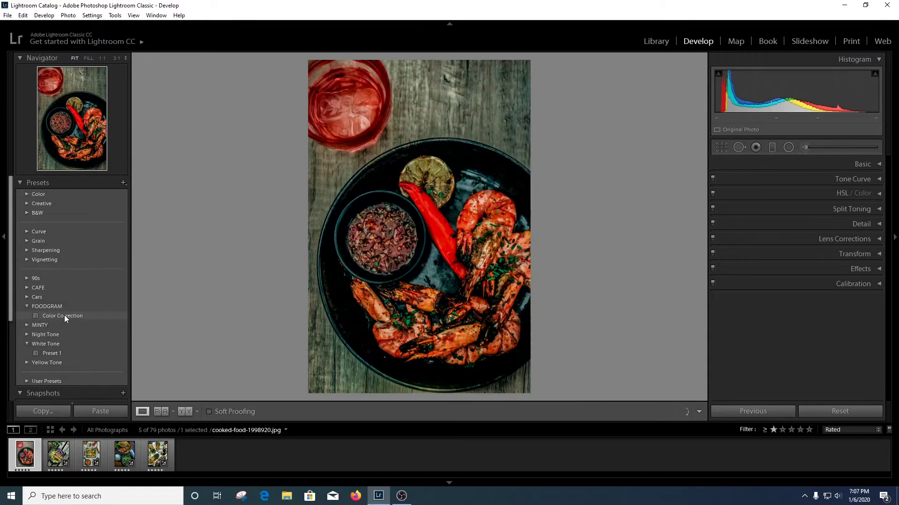
click(63, 315)
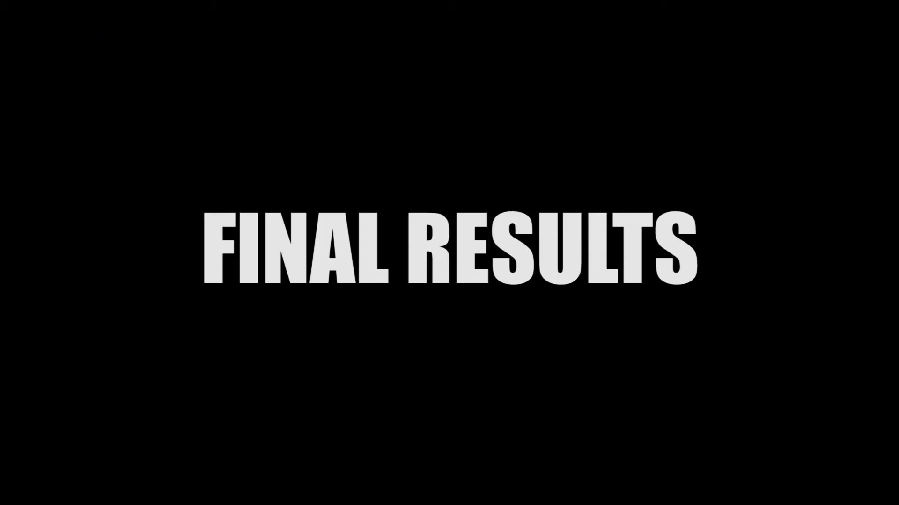